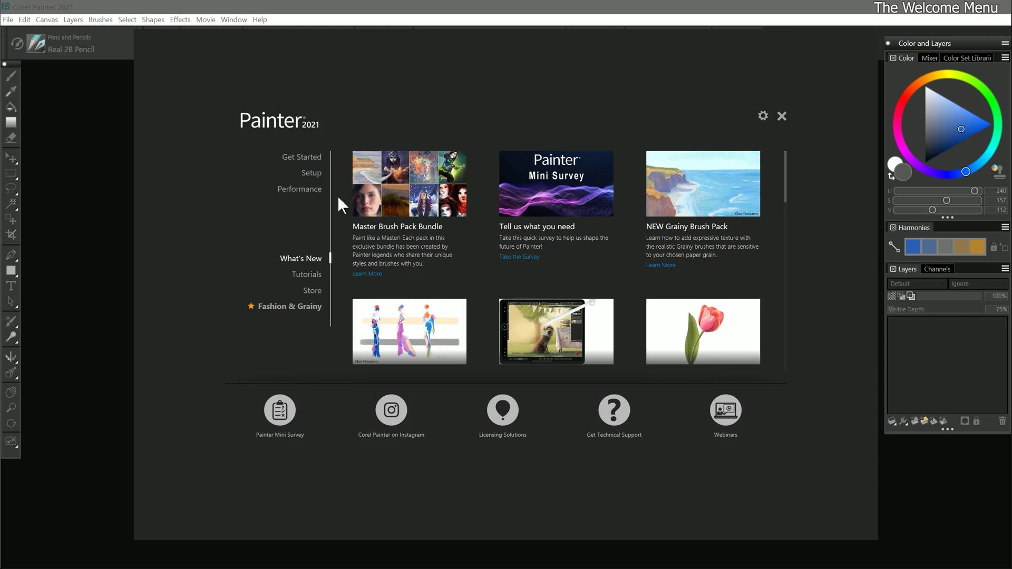
Show the Welcome screen's Setup page with its workspace layouts and settings
left_click(308, 161)
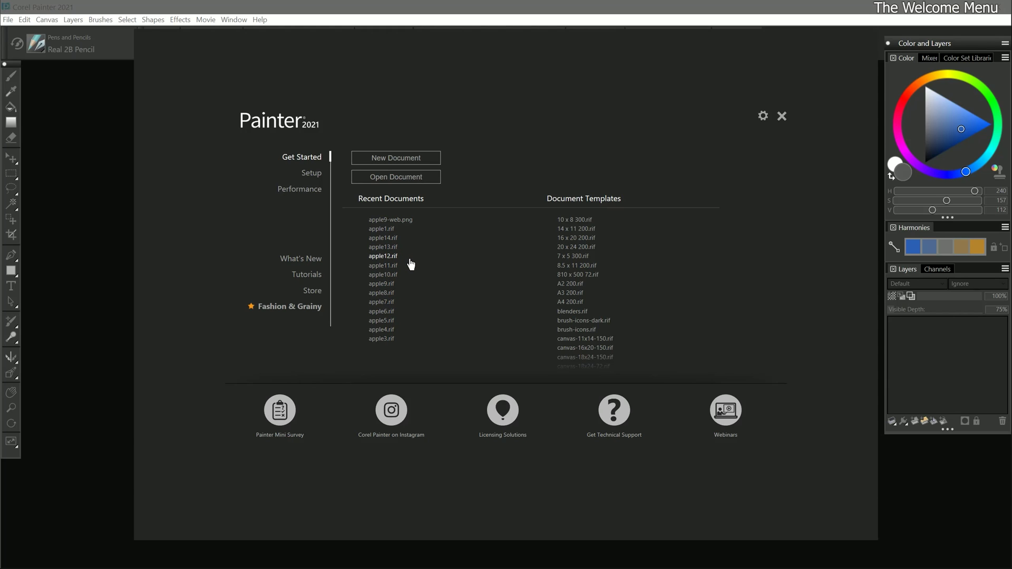
left_click(312, 174)
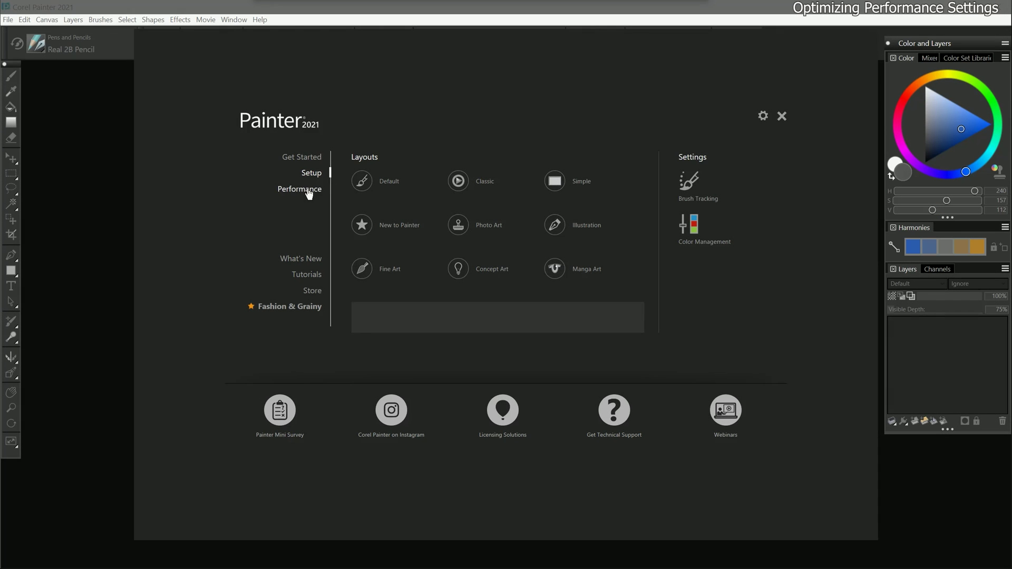
Open the Welcome screen's Performance page to view the brush benchmark results
left_click(307, 190)
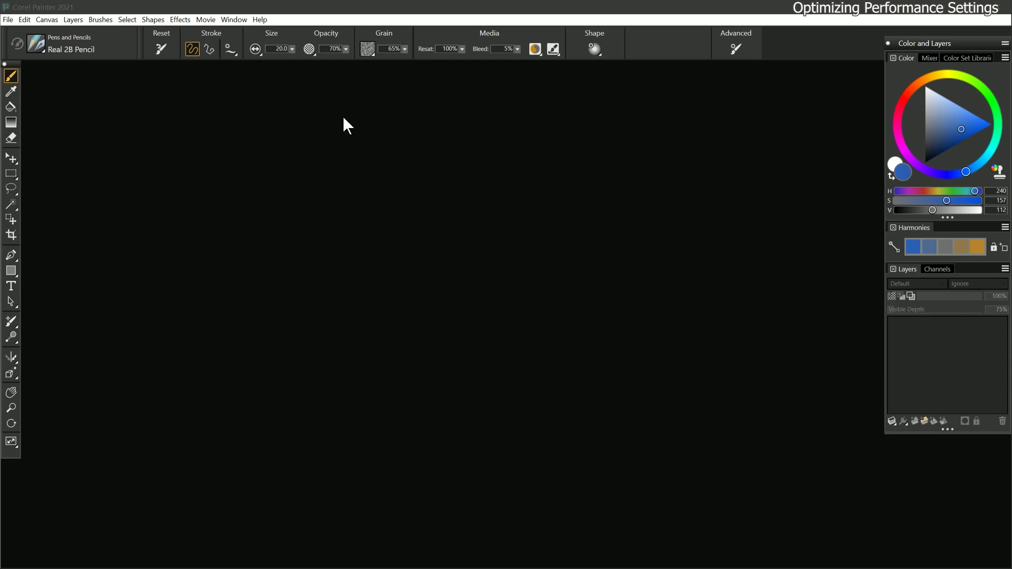
Reopen the Performance page via Edit > Preferences and float the advanced brush controls mid-screen
left_click(25, 20)
mouse_move(97, 233)
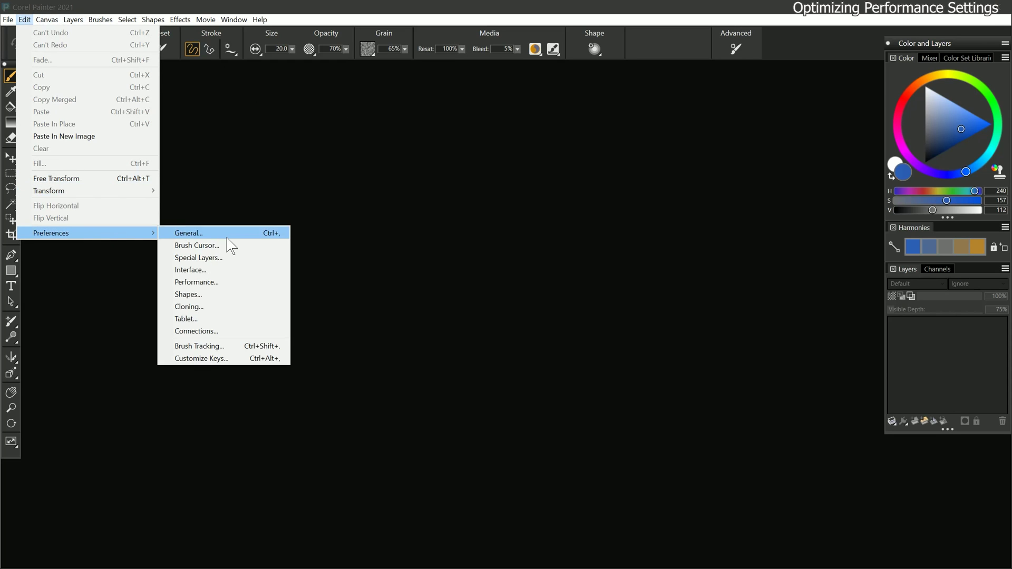
left_click(211, 284)
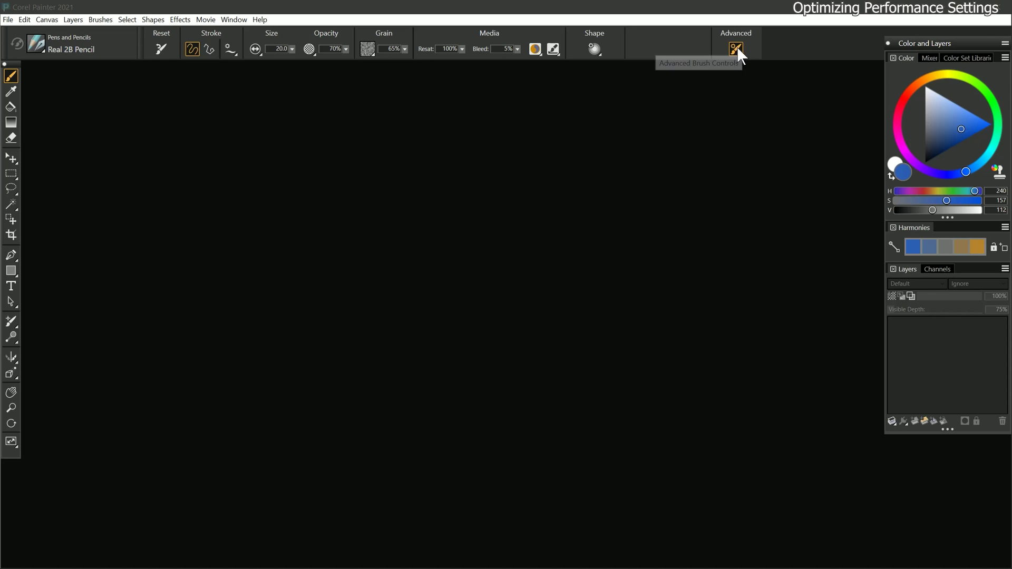
left_click(736, 48)
left_click_drag(922, 60, 637, 78)
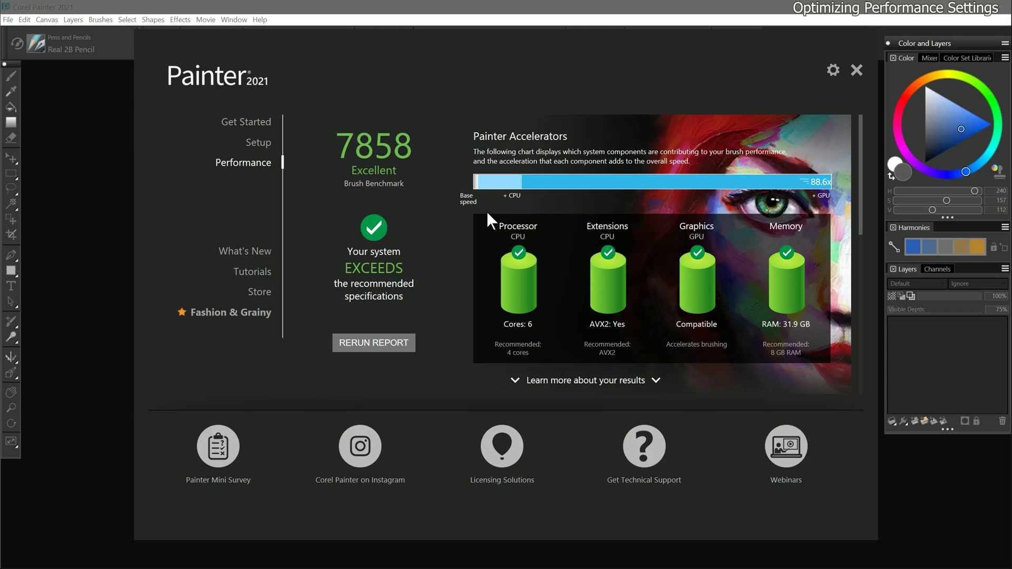
Rerun the brush benchmark to get a new 6651 Excellent score
left_click(379, 346)
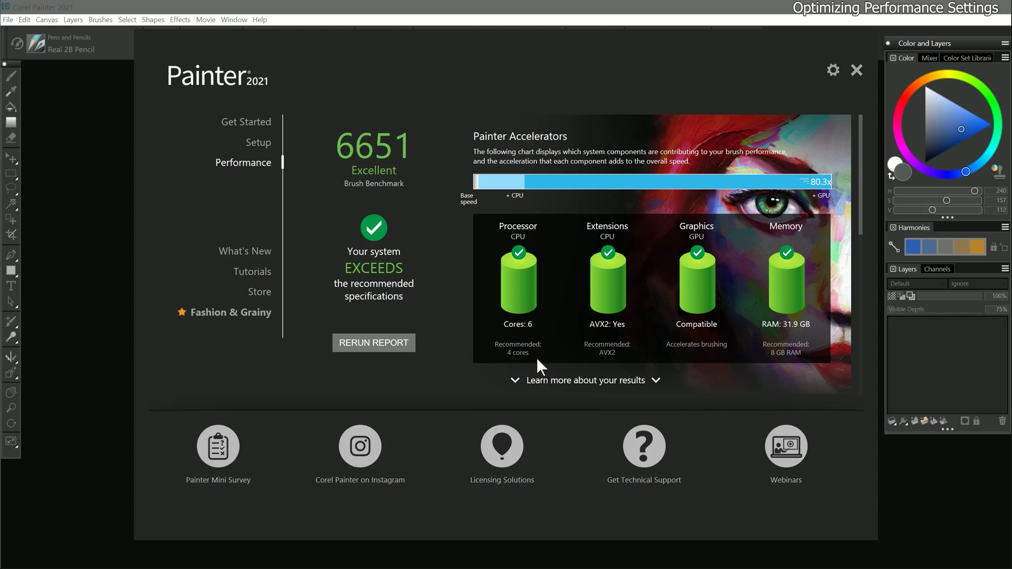
Show the 'Learn more about your results' guide and scroll through the CPU, GPU and memory explanations
left_click(596, 381)
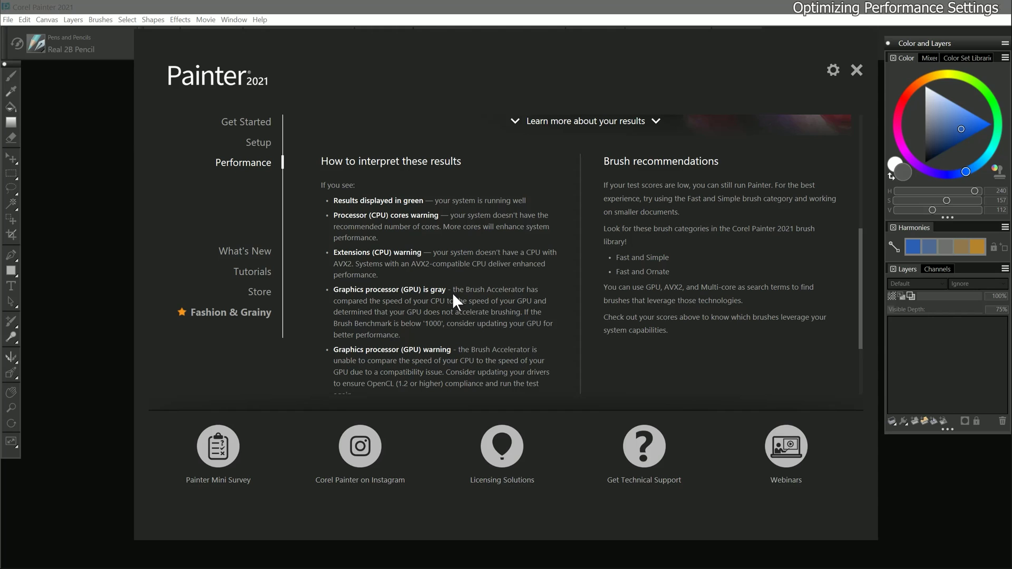
scroll(452, 296, "down", 3)
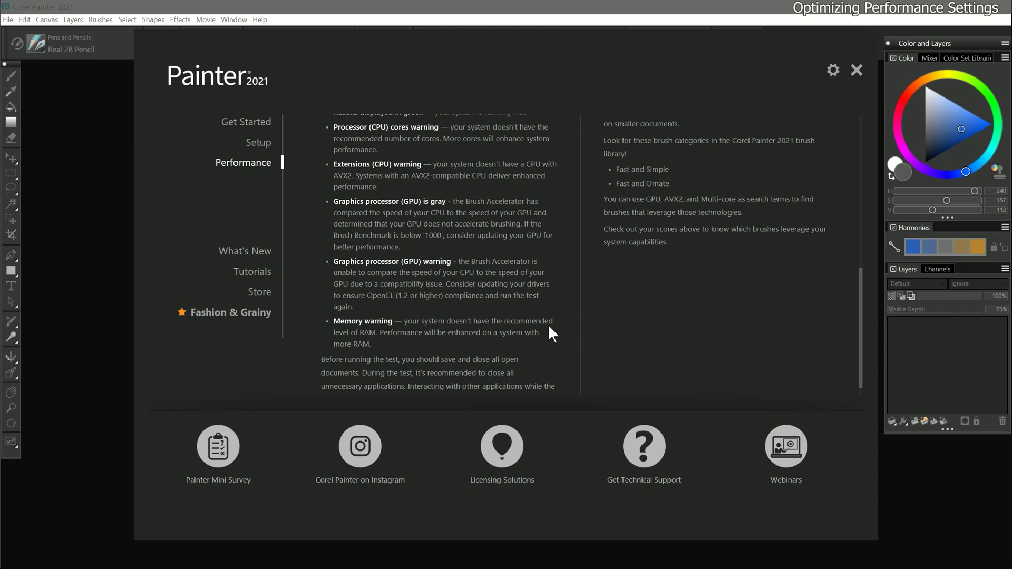
scroll(548, 323, "up", 2)
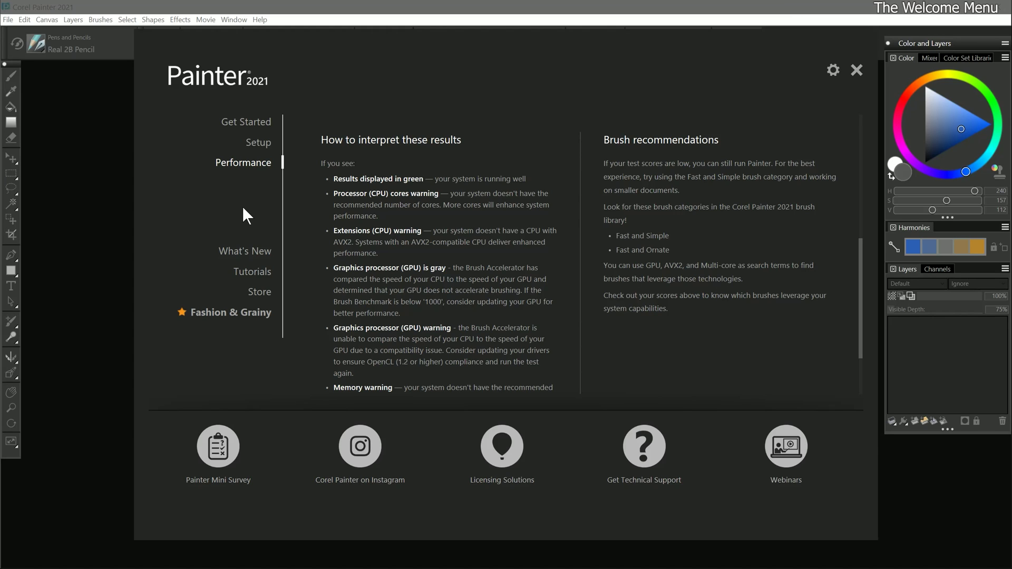
left_click(256, 272)
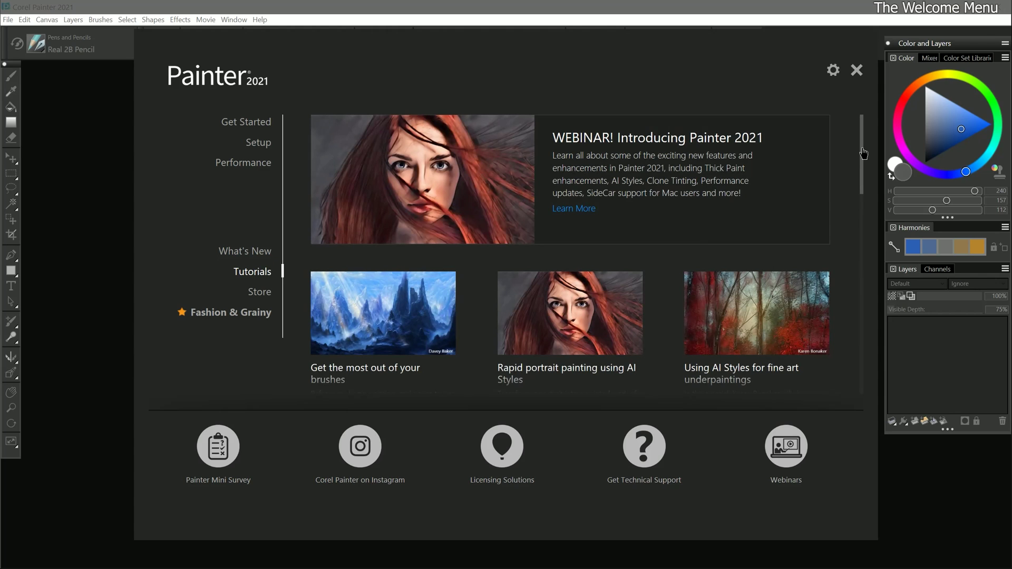
left_click_drag(861, 153, 834, 287)
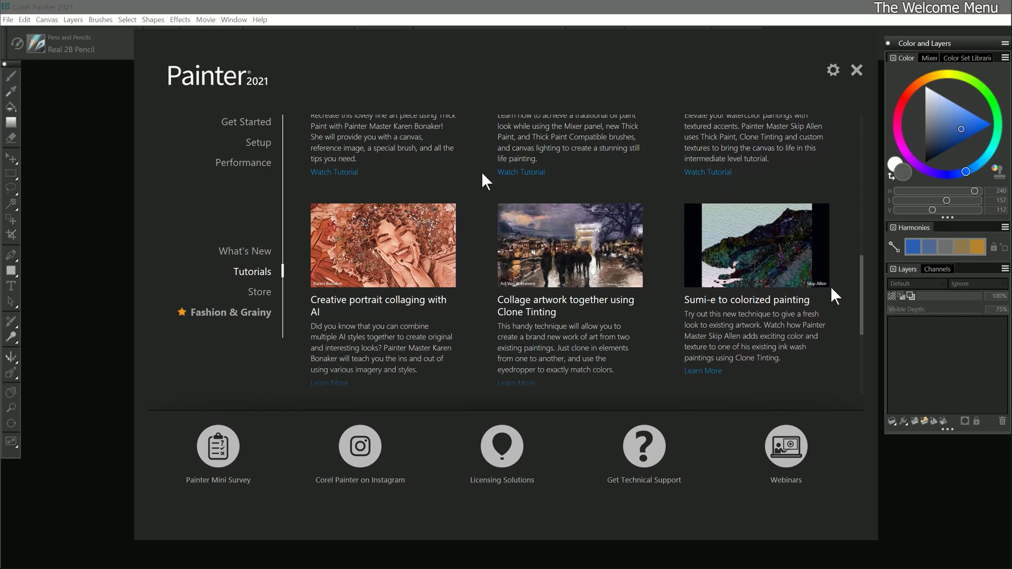
Open the Store page and scroll through the $29.99 brush packs like Rain and Fireworks
left_click(259, 293)
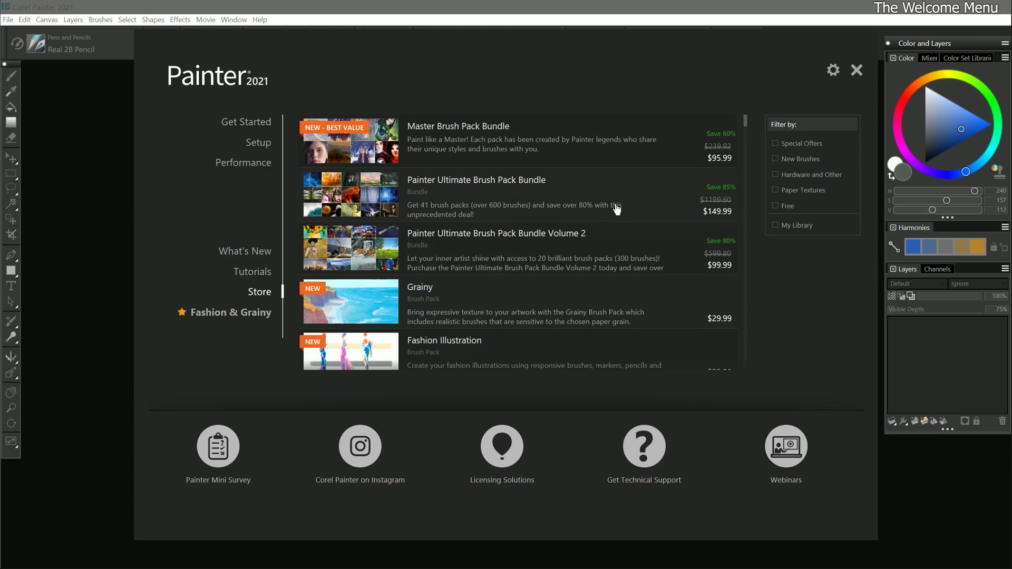
mouse_move(746, 126)
left_mouse_down()
mouse_move(727, 169)
mouse_move(743, 170)
mouse_move(742, 180)
left_mouse_up()
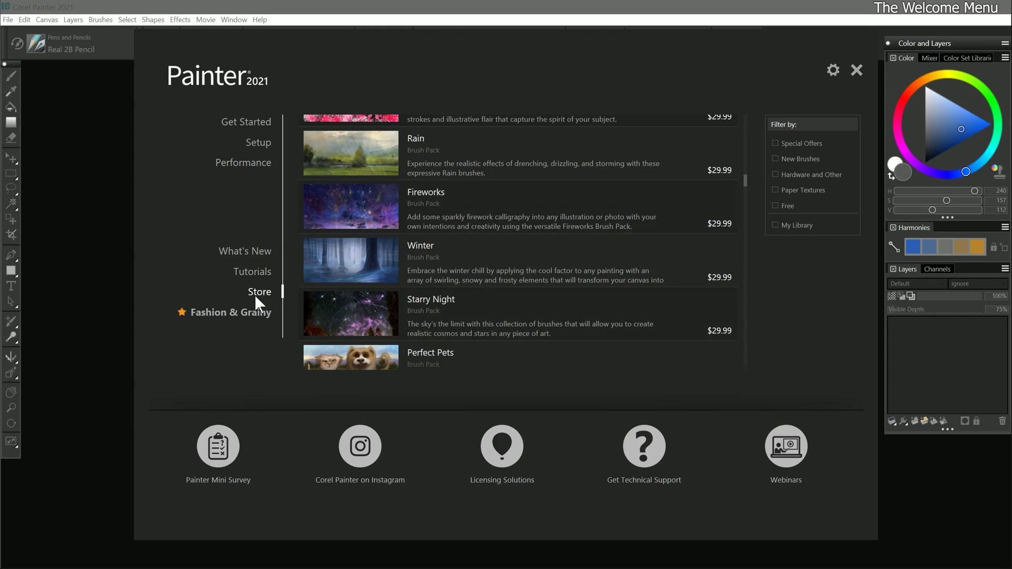
Return to the Get Started page and reveal the show-at-startup option
left_click(251, 122)
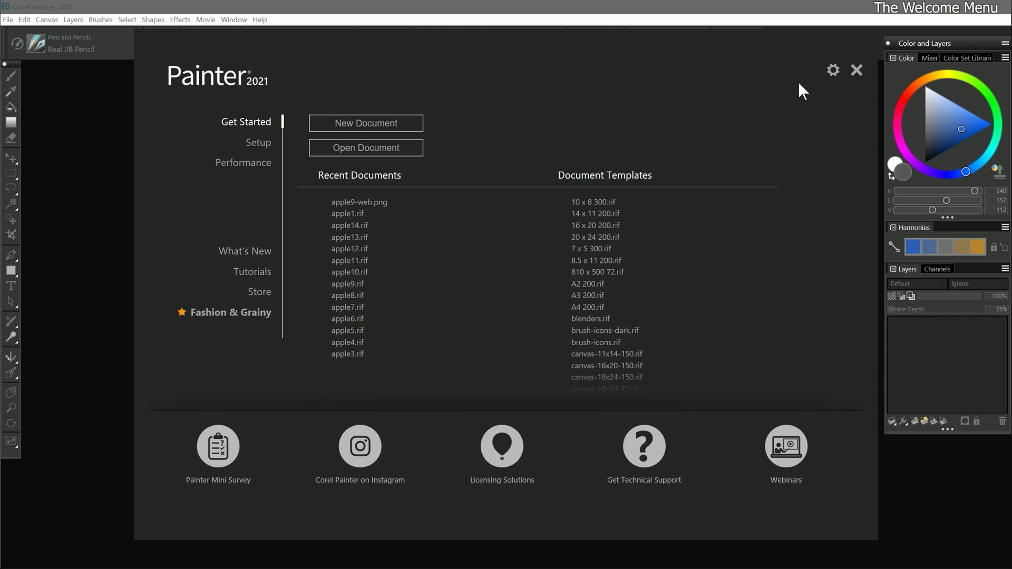
left_click(832, 71)
left_click(856, 71)
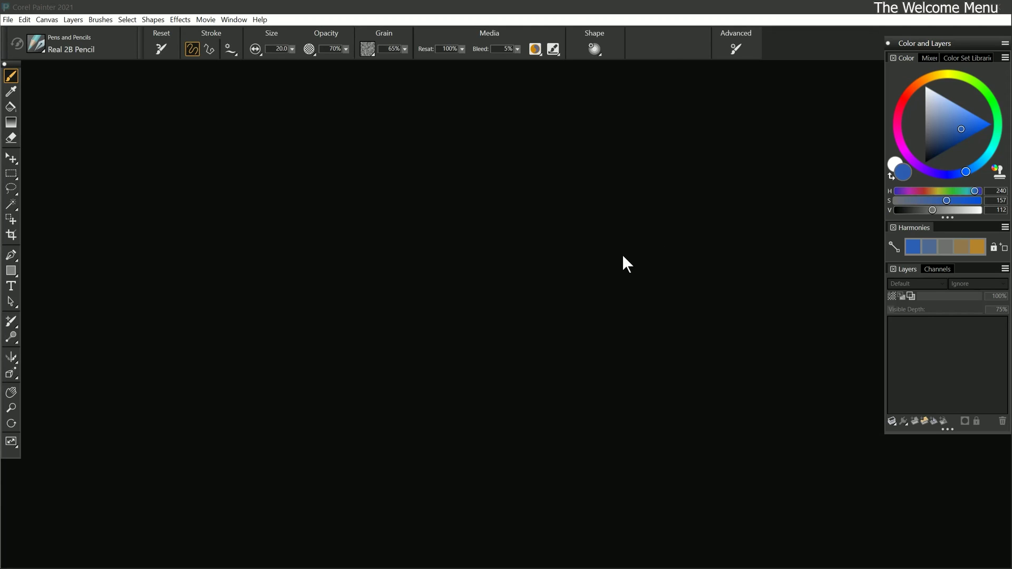
left_click(259, 21)
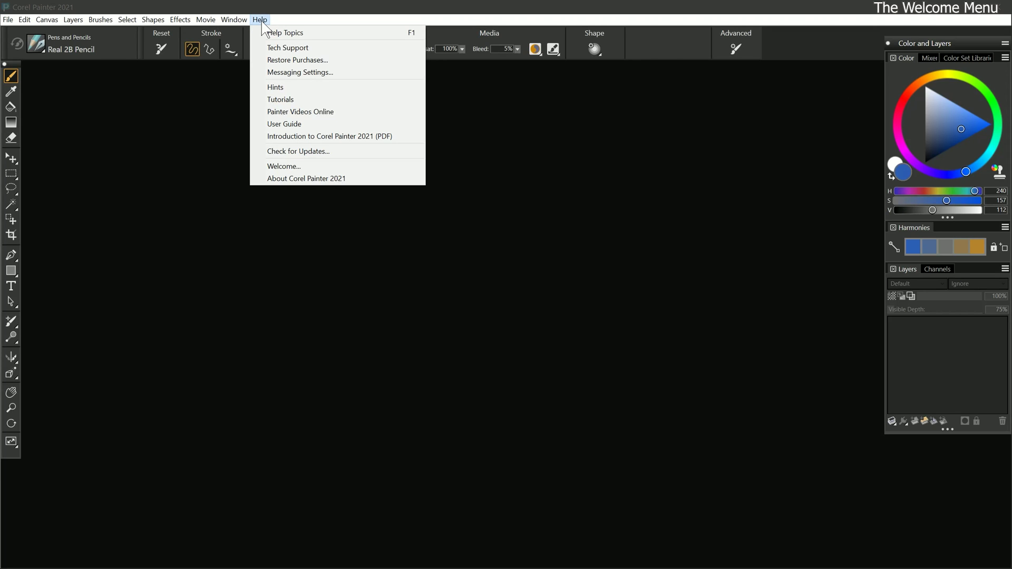
left_click(291, 166)
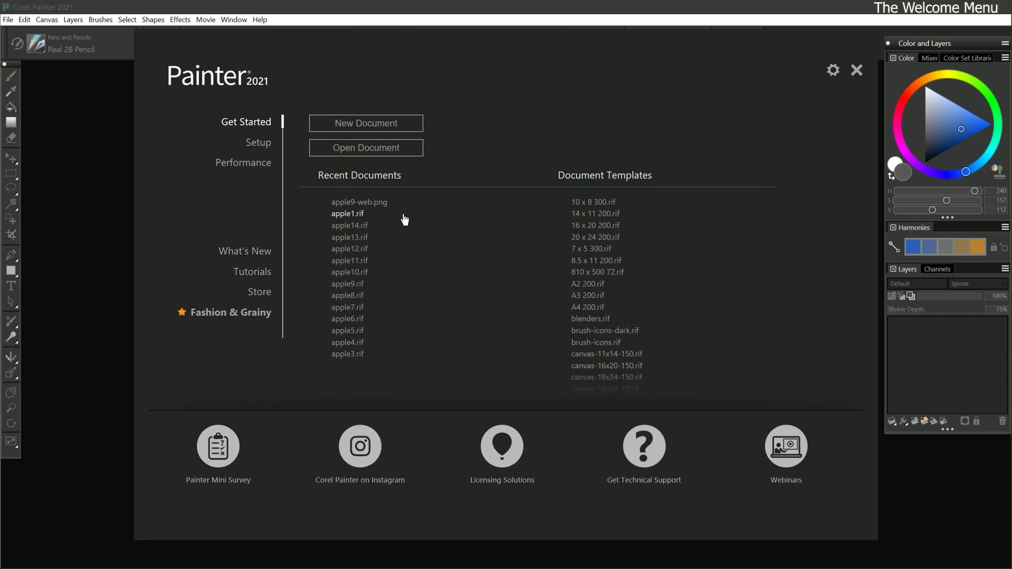
Close the Welcome screen and start a new image with File > New
left_click(856, 71)
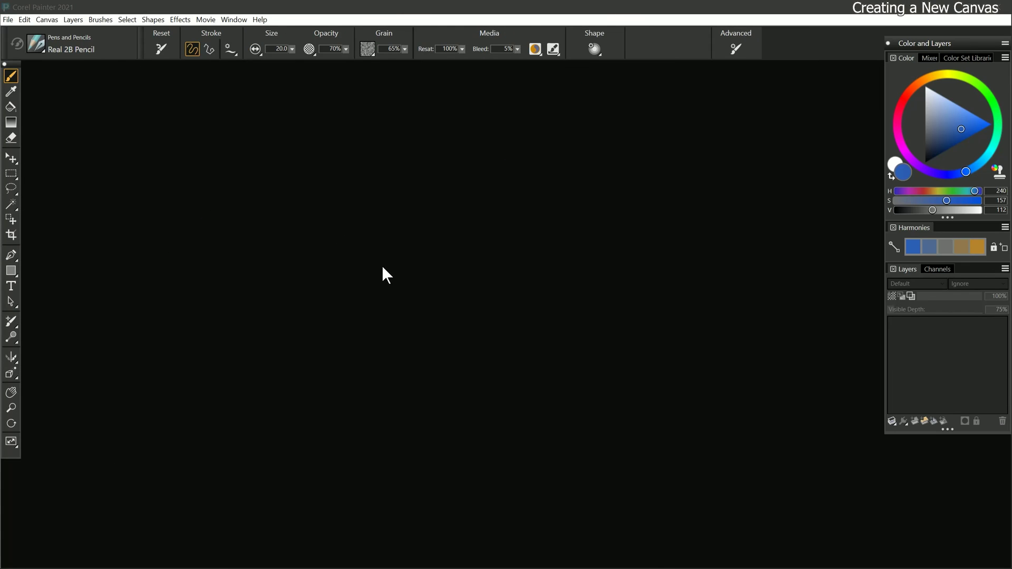
left_click(15, 21)
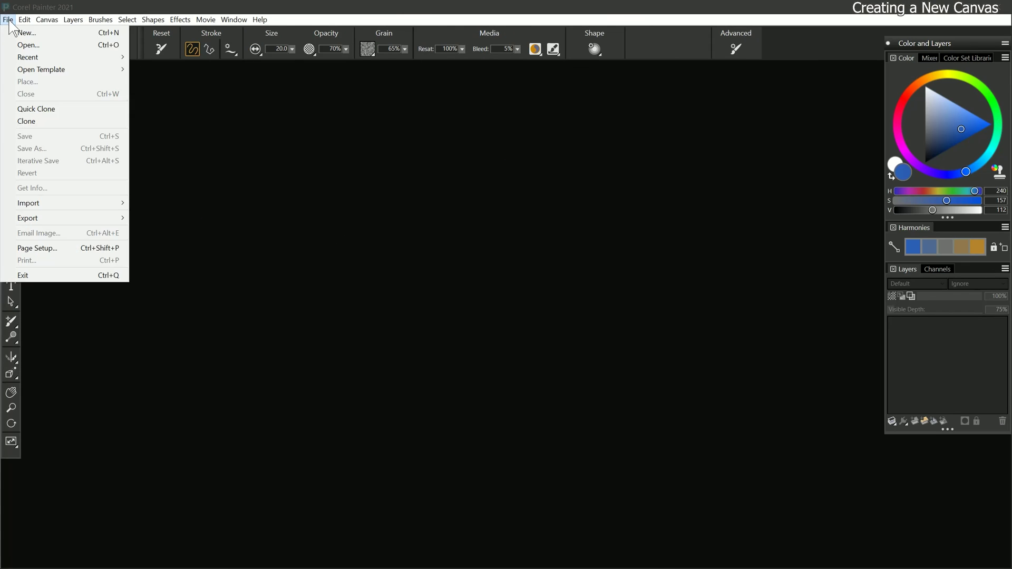
left_click(17, 30)
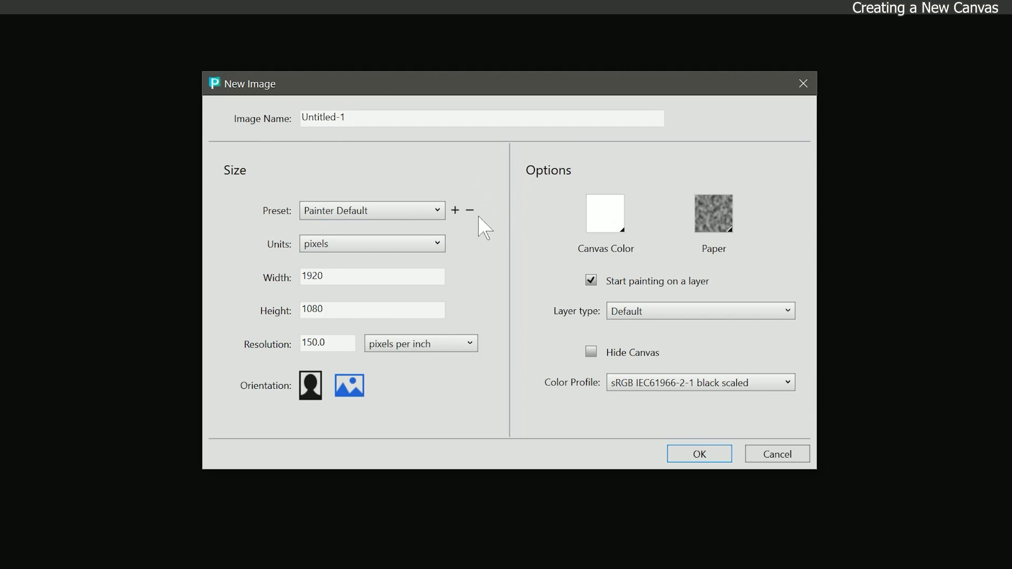
Rename the new image from Untitled-1 to test1
left_click(355, 113)
left_click_drag(355, 113, 260, 128)
type("test1")
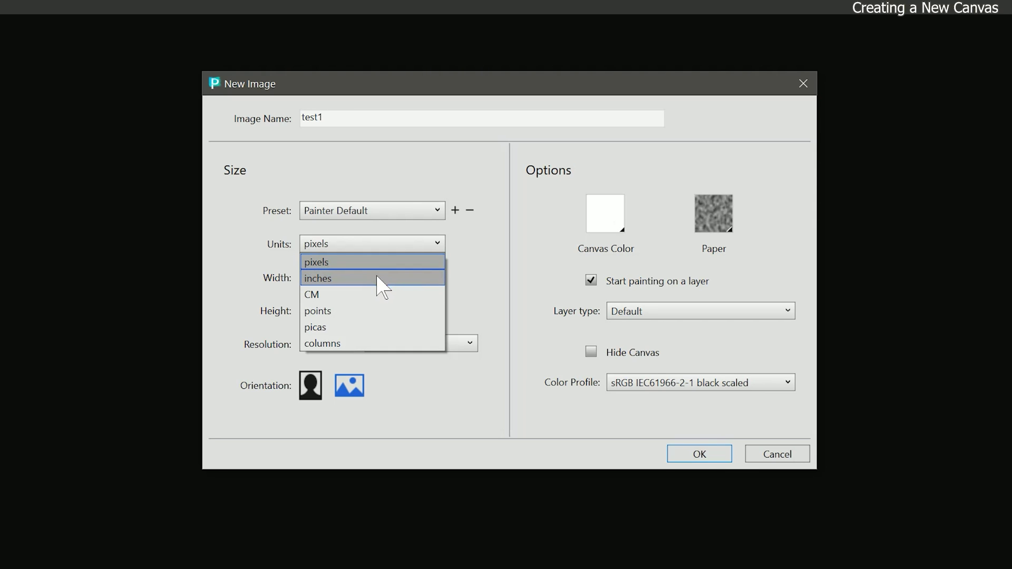
Switch the canvas units to inches and size it 10 wide by 8 high
left_click(378, 278)
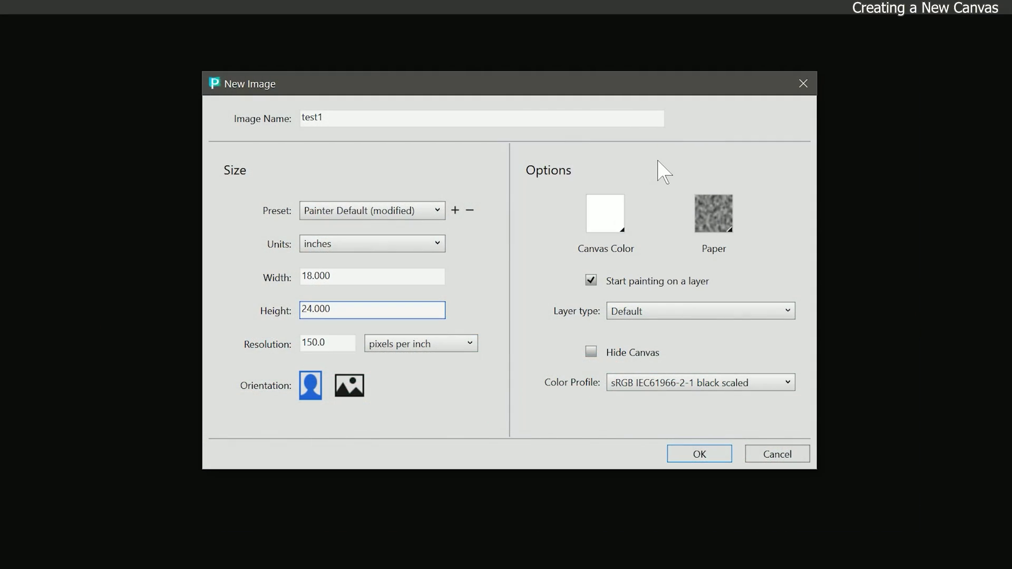
left_click_drag(342, 278, 281, 289)
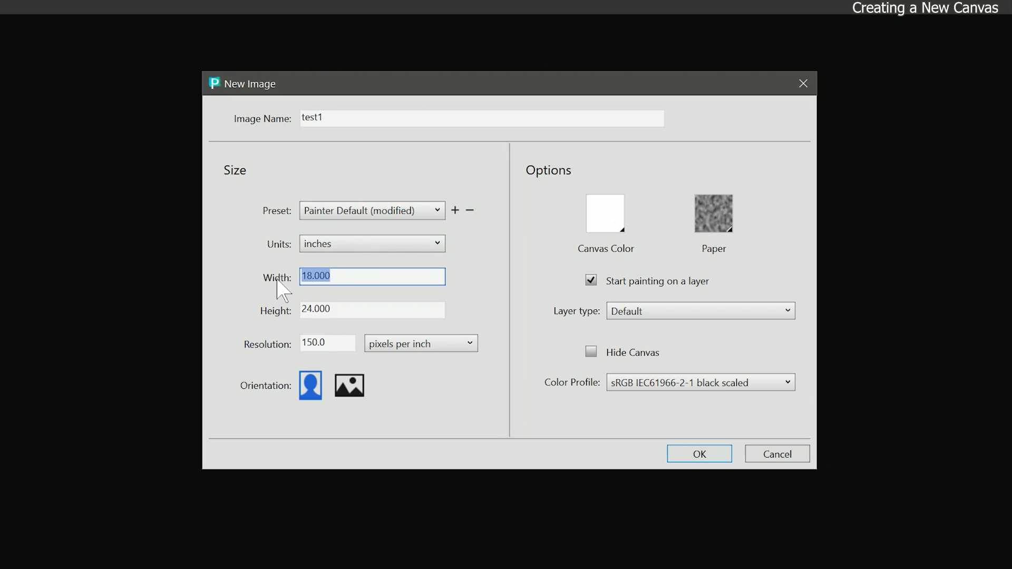
type("10")
key("Tab")
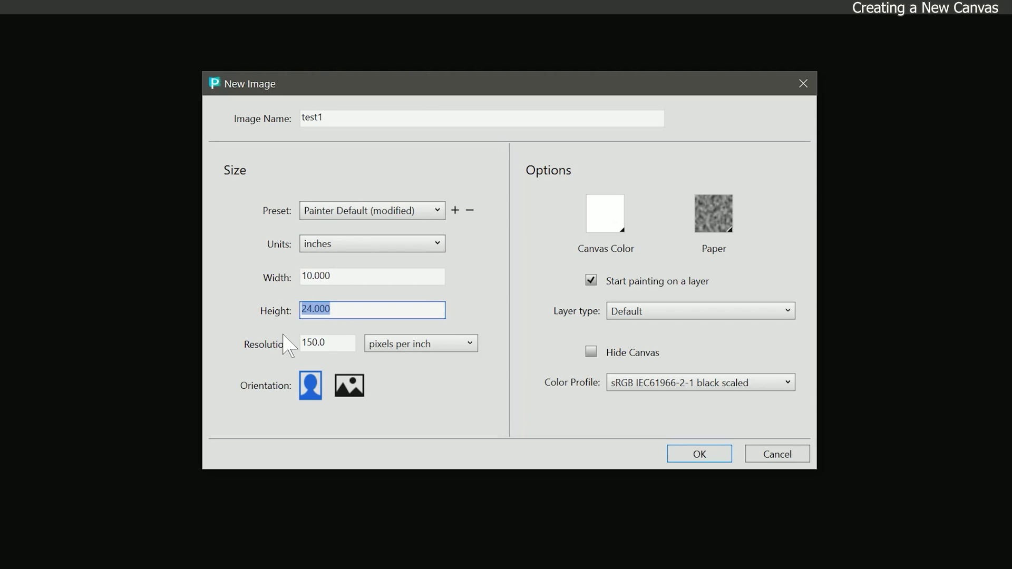
type("8")
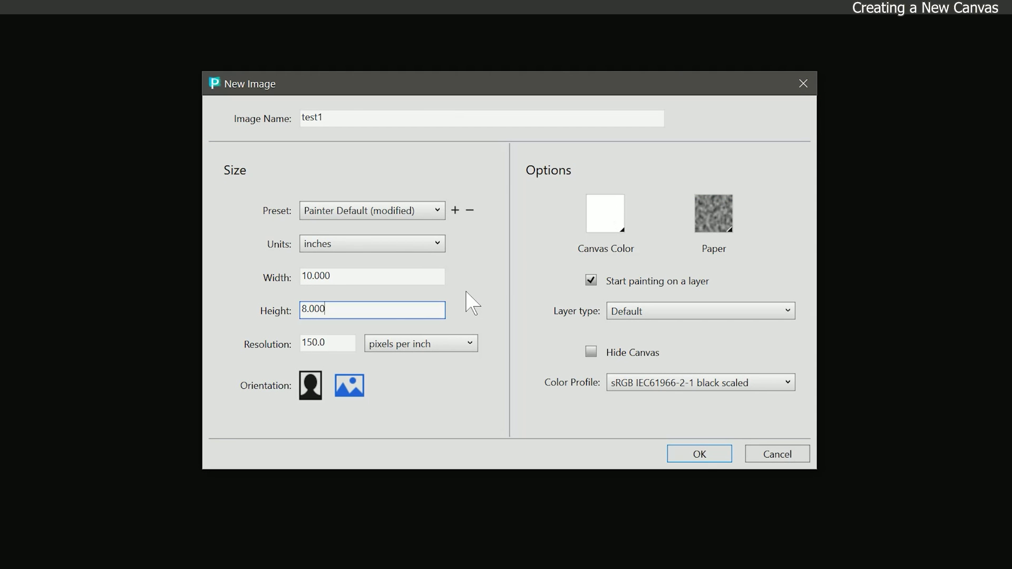
Set the canvas resolution to 300.0 pixels per inch, leaving the size preset unchanged
key("Tab")
type("300.0")
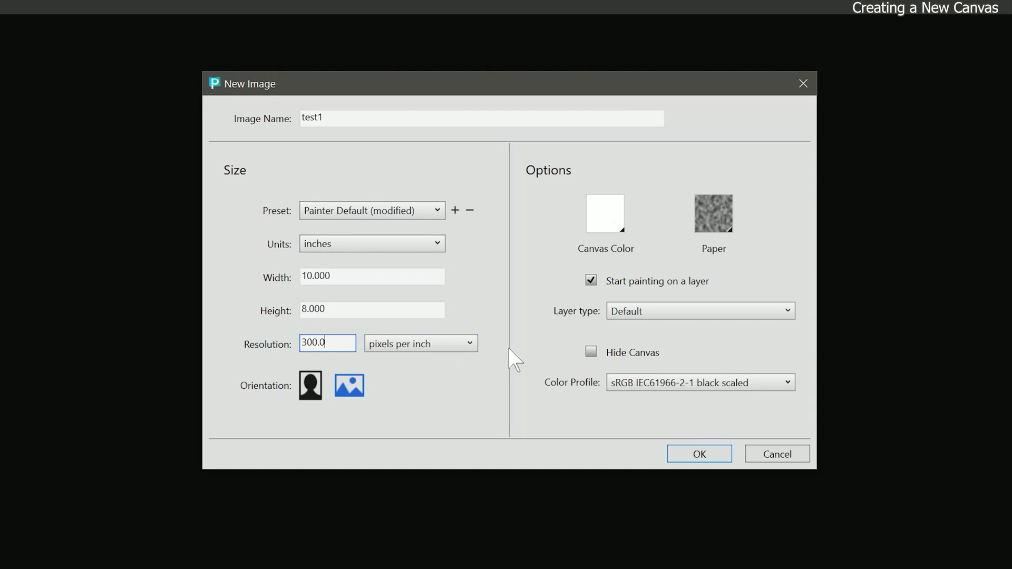
left_click(380, 208)
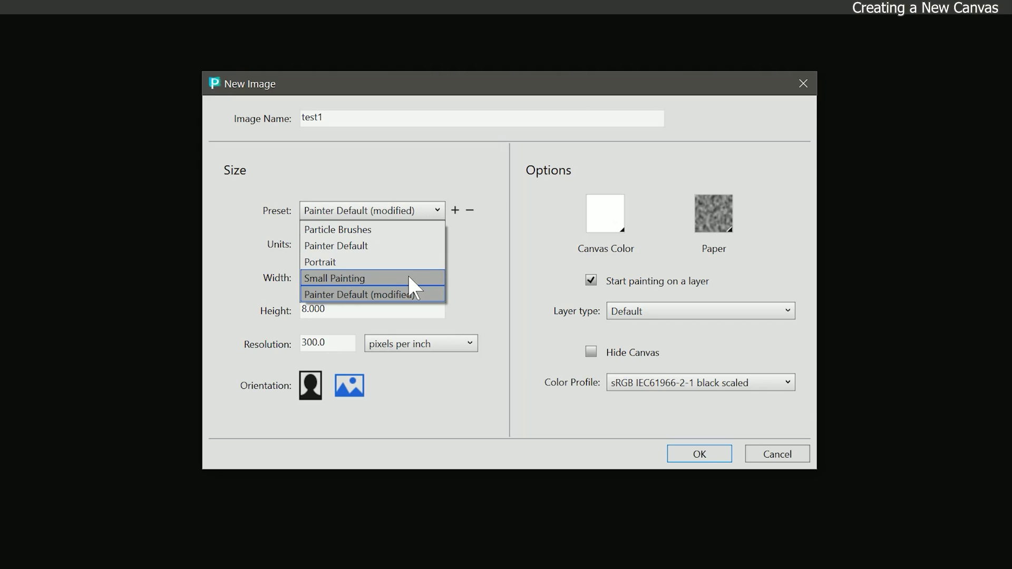
left_click(411, 293)
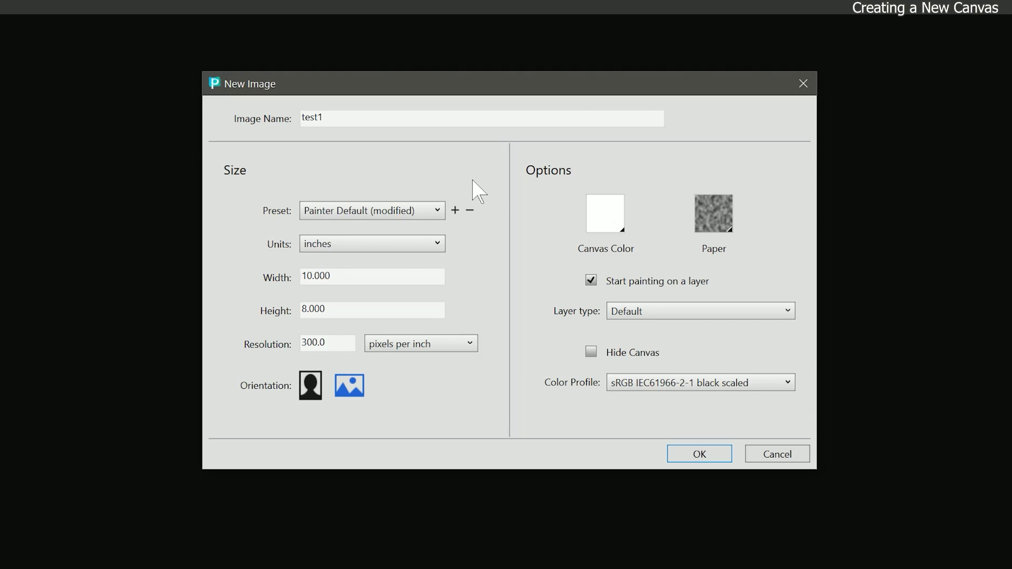
left_click(319, 341)
left_click(645, 312)
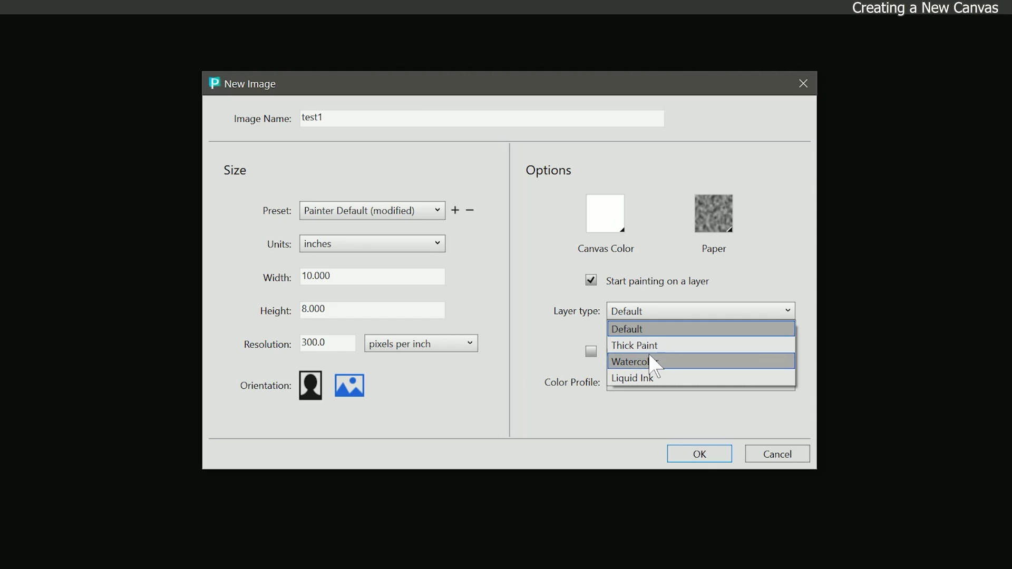
key("Escape")
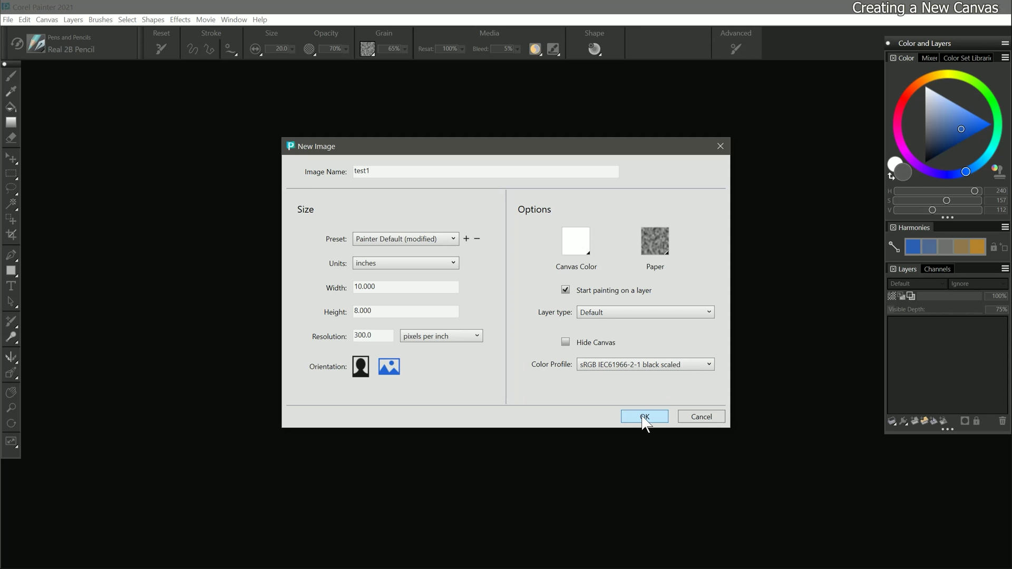
Create the 10 × 8 inch, 300 ppi test1 canvas and maximize its document window
left_click(644, 418)
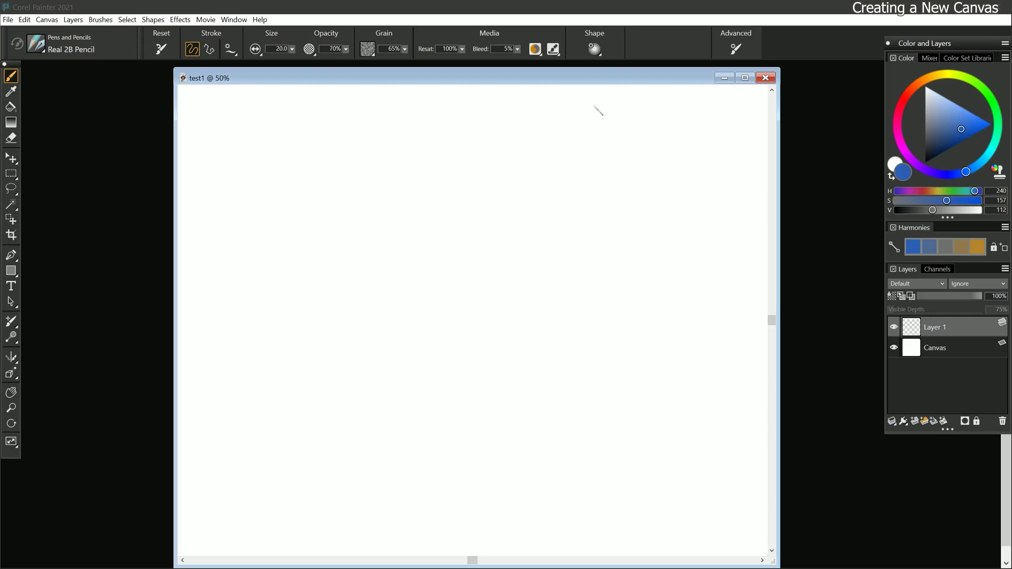
left_click(744, 78)
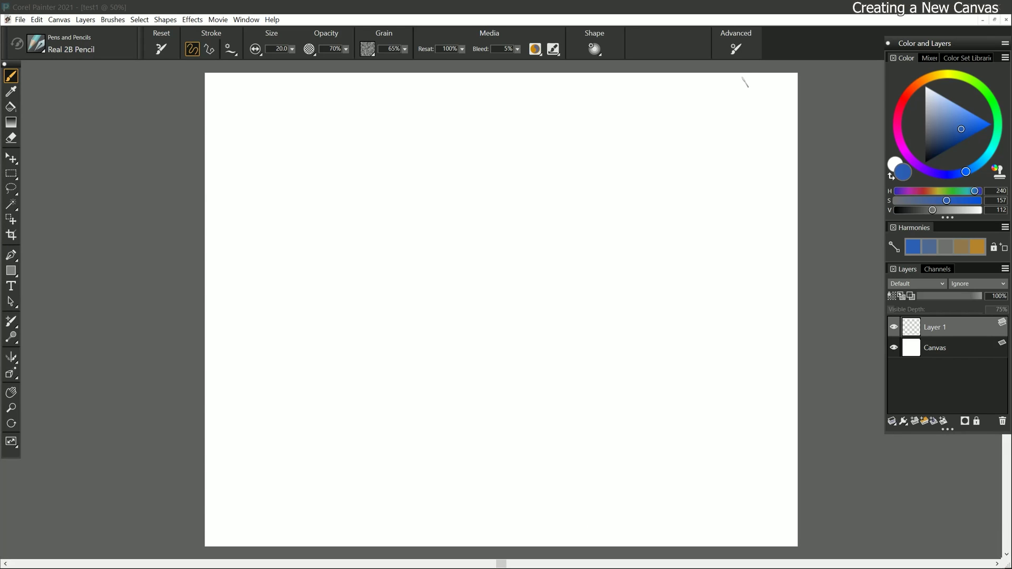